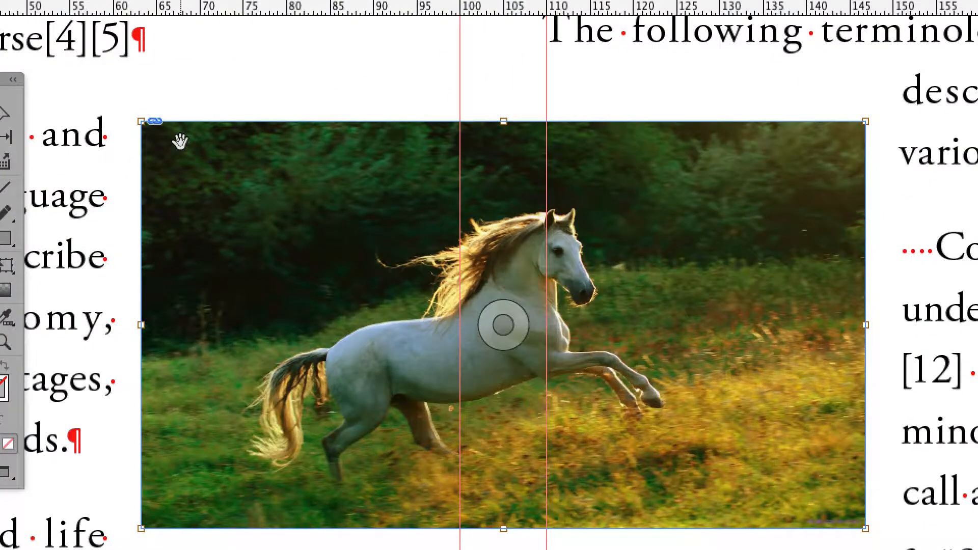
Select the horse picture's image content inside its frame
scroll(181, 141, down, 2)
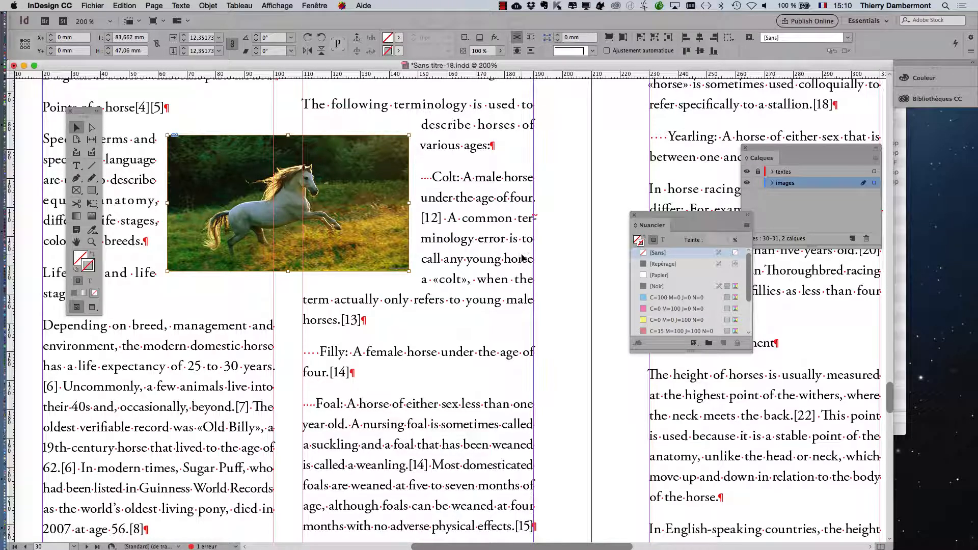
scroll(522, 258, down, 2)
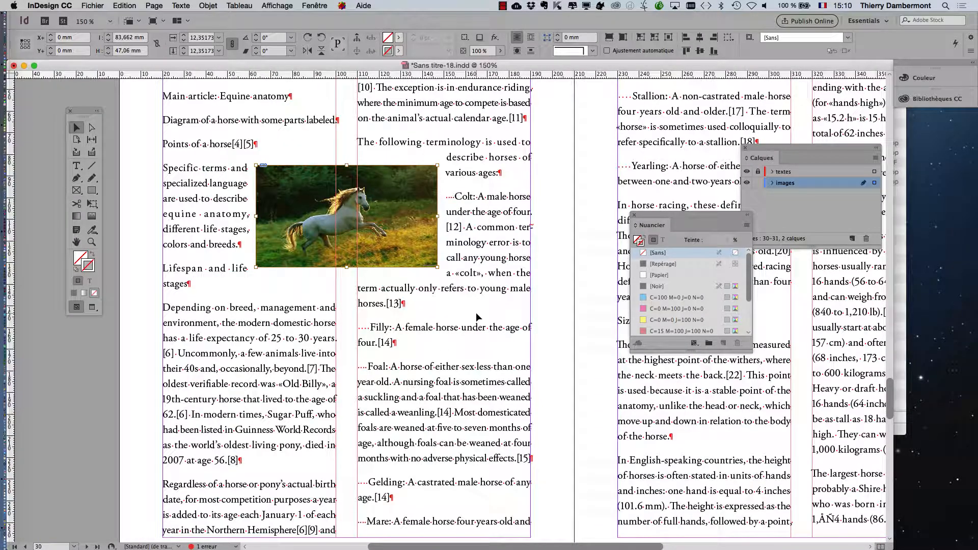
click(80, 352)
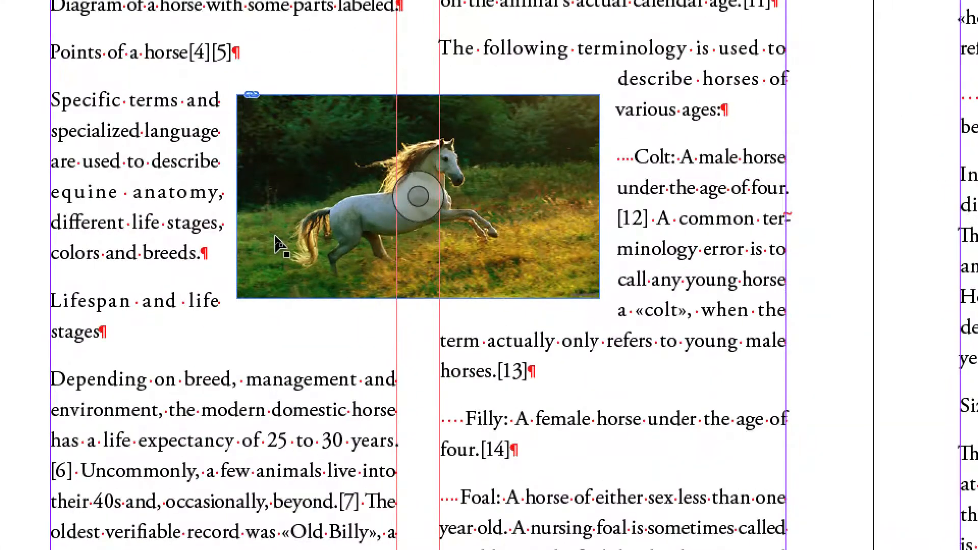
click(276, 239)
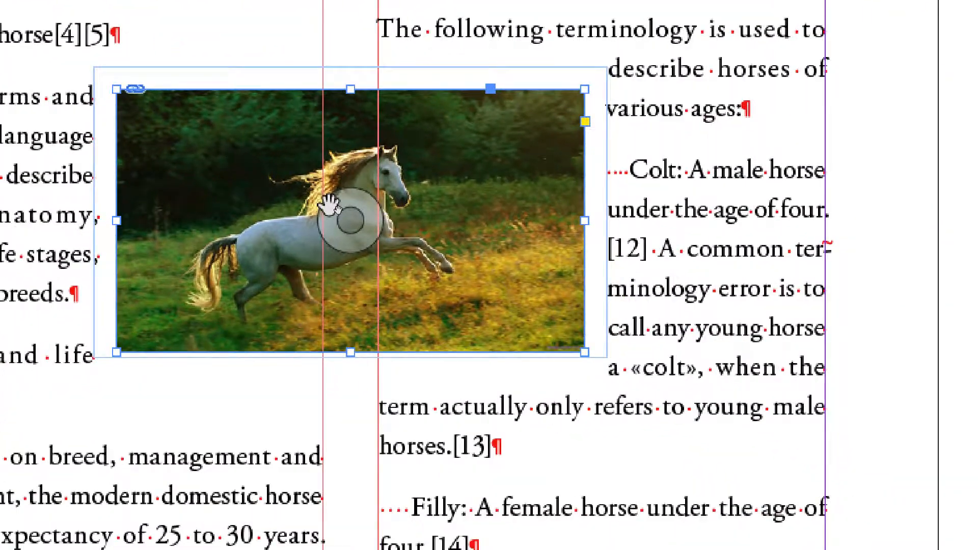
click(329, 204)
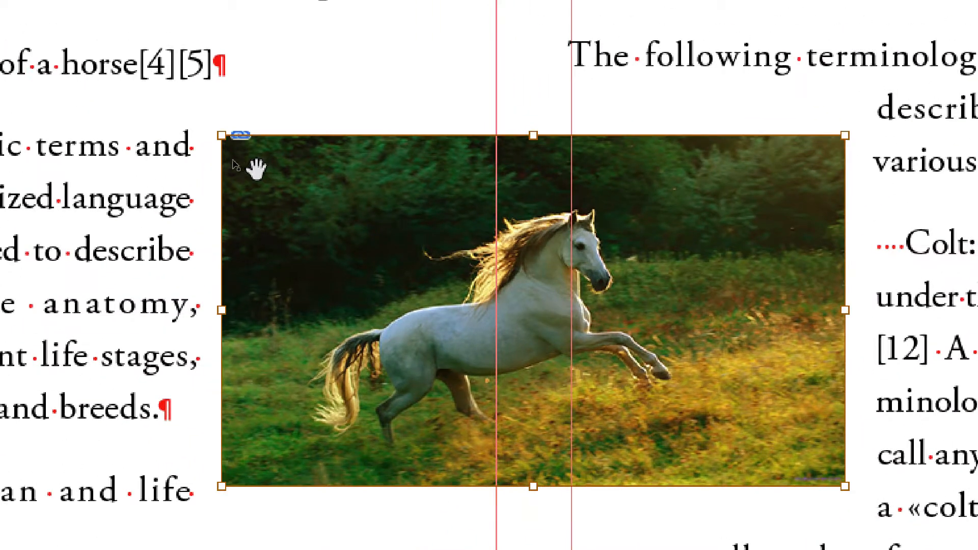
scroll(247, 168, down, 1)
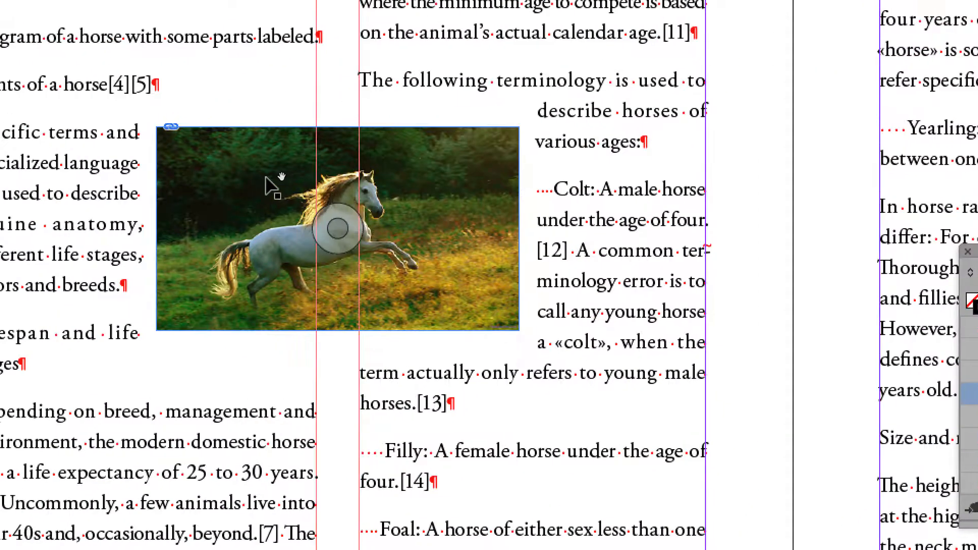
double_click(472, 208)
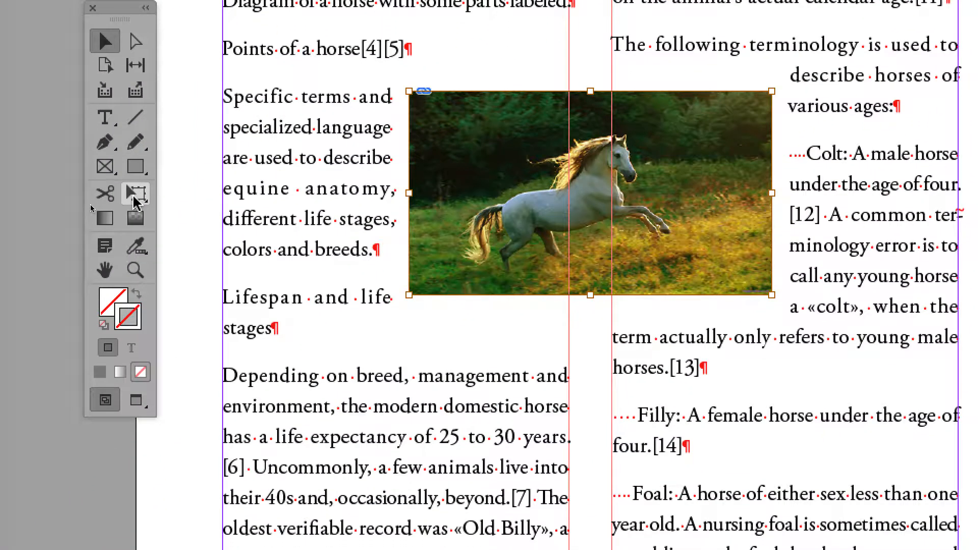
Enlarge the horse image proportionally from its centre with the Free Transform tool, leaving its frame size alone
click(137, 200)
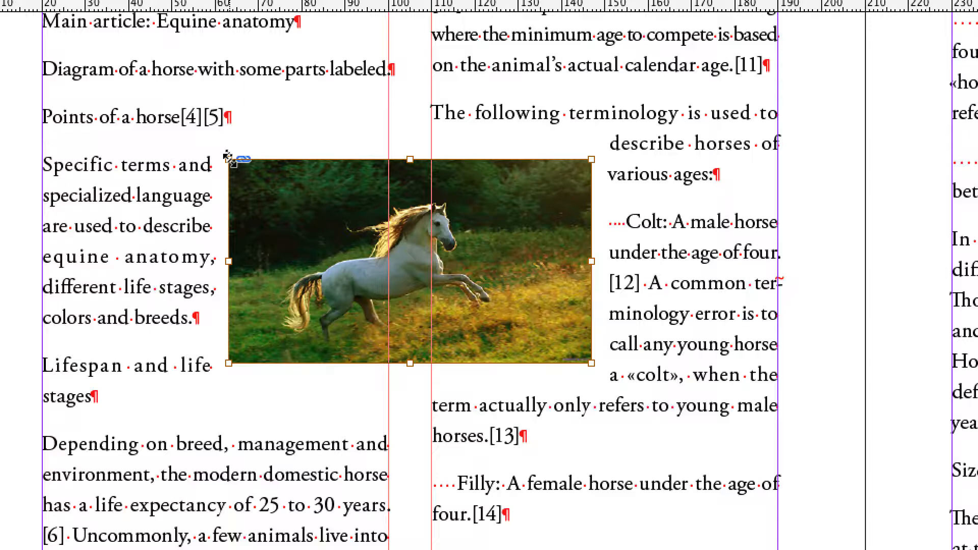
drag(222, 153, 153, 117)
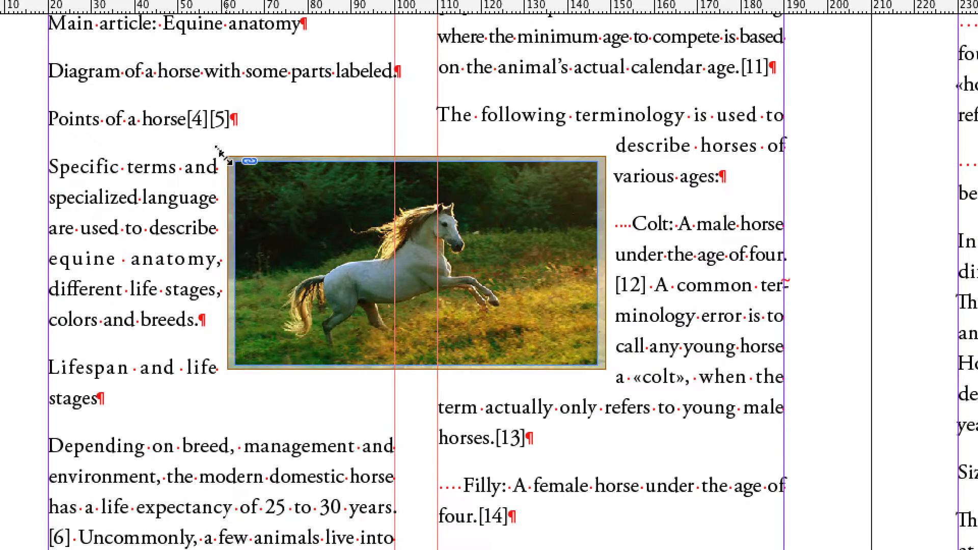
drag(199, 143, 200, 144)
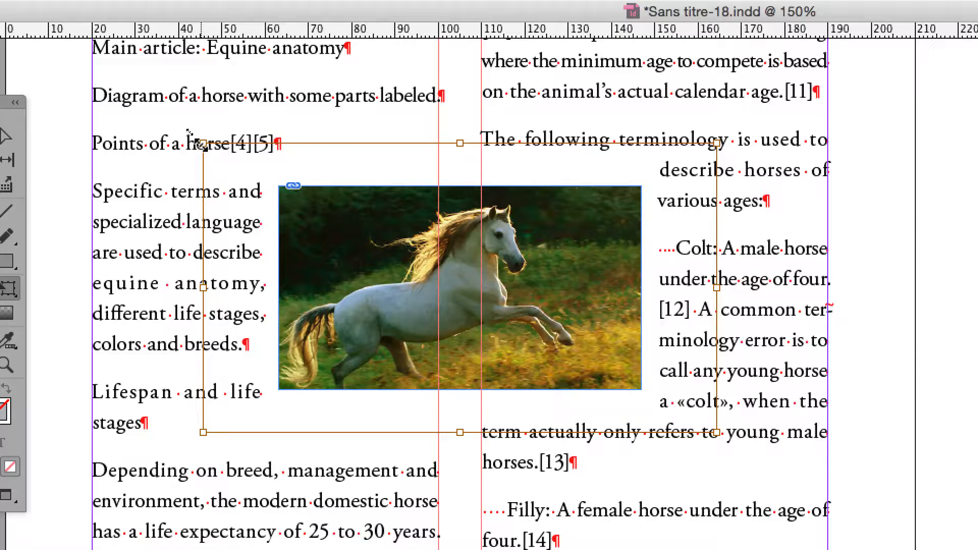
drag(203, 145, 158, 127)
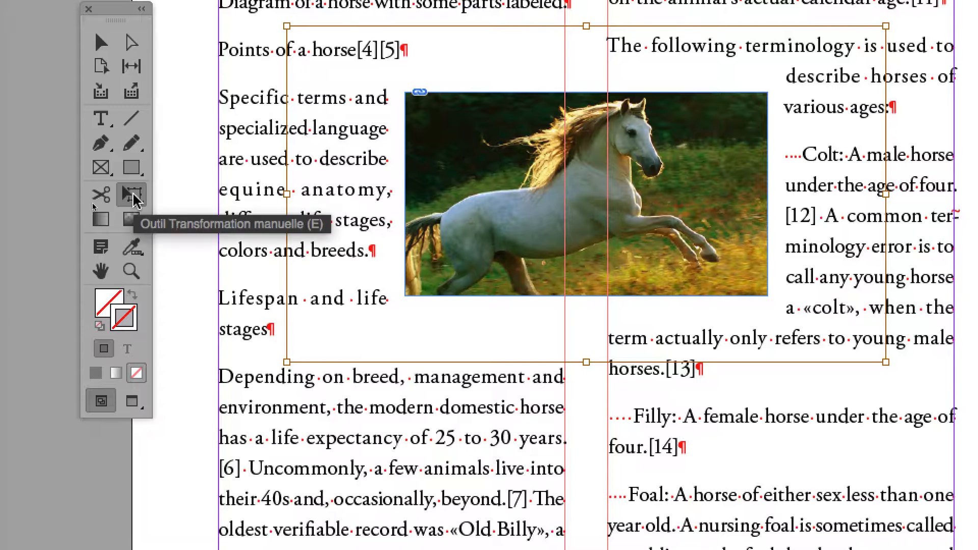
click(134, 196)
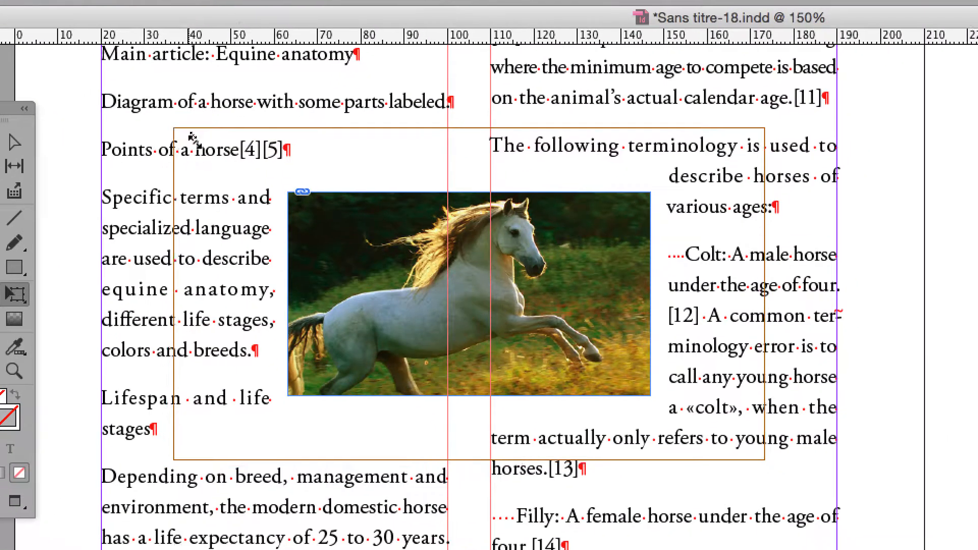
click(192, 139)
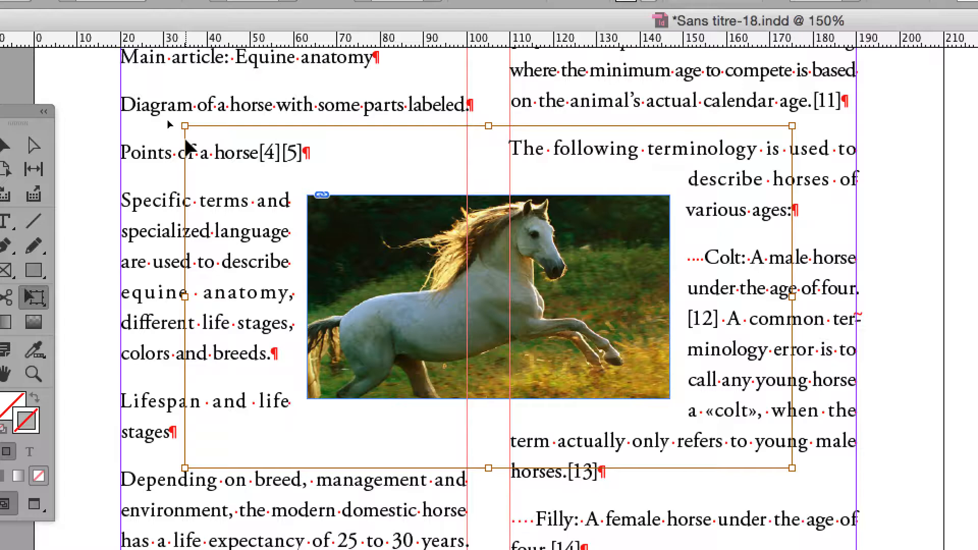
Rescale the horse image proportionally from its centre to about 133.4 × 75.1 mm and shift it slightly right and down within the frame
drag(185, 127, 259, 169)
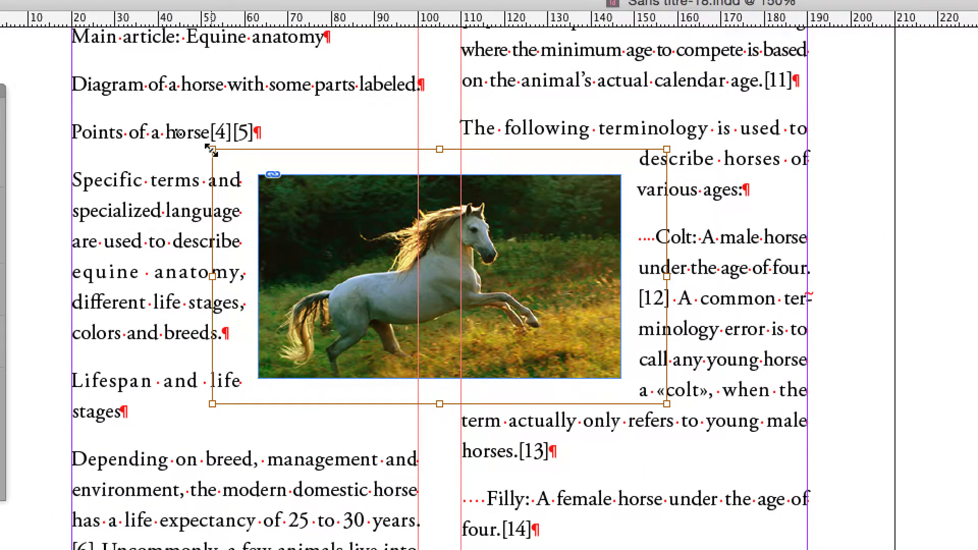
drag(210, 149, 137, 108)
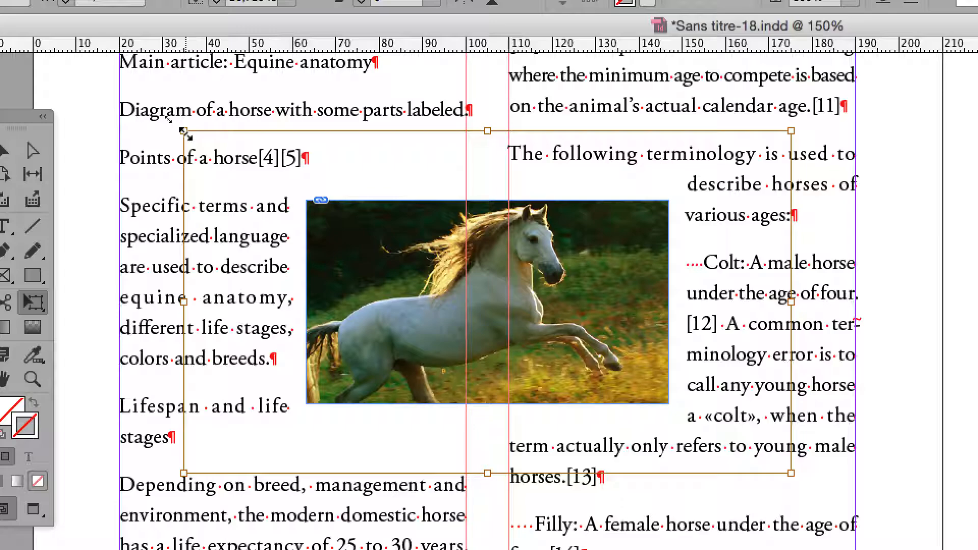
drag(183, 132, 296, 187)
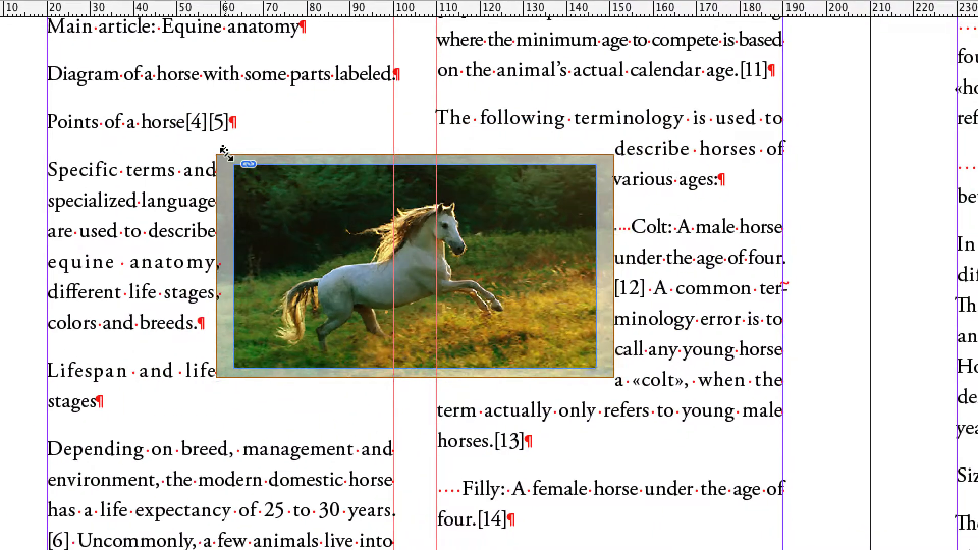
drag(225, 151, 170, 131)
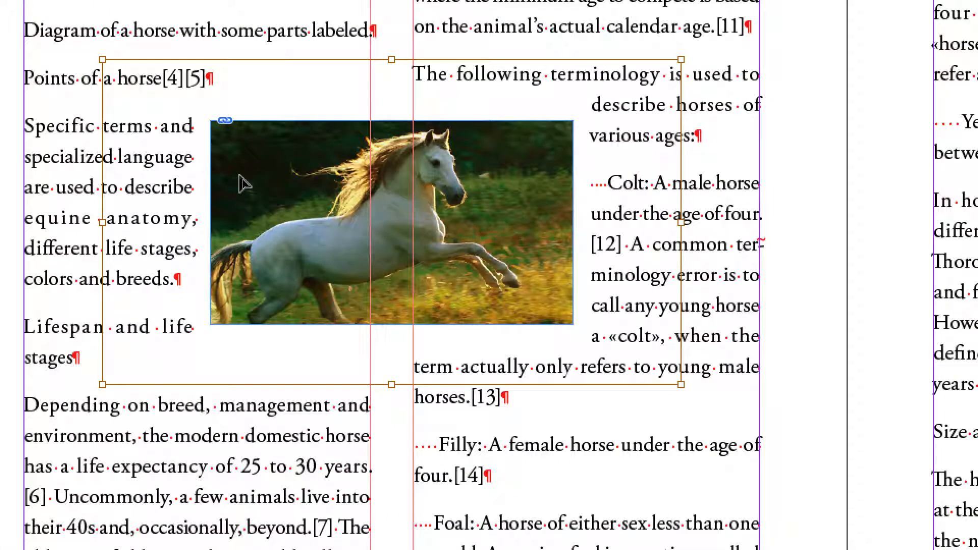
drag(243, 184, 262, 194)
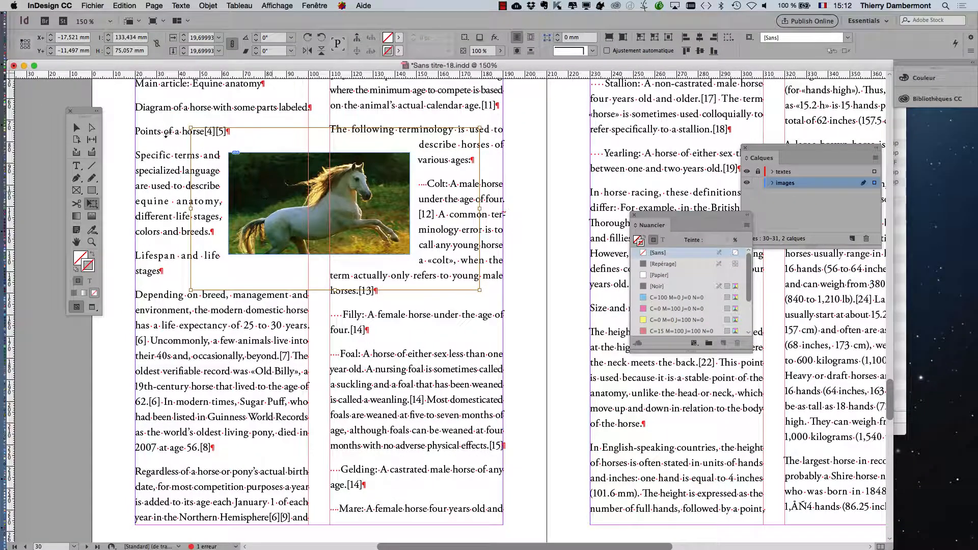
Move the floating toolbox aside and extend the horse picture's frame outward on all four sides to about 91.75 × 69.25 mm
click(37, 265)
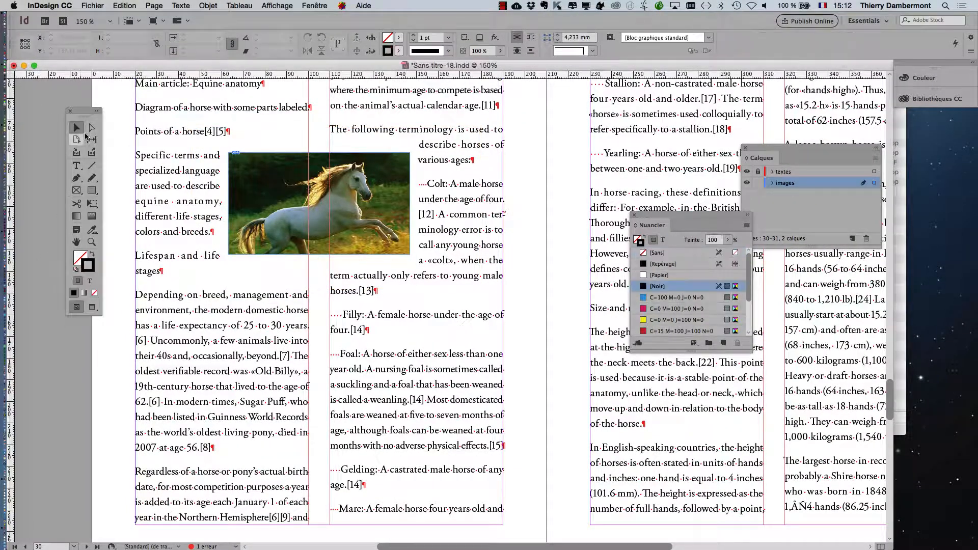
drag(87, 115, 65, 100)
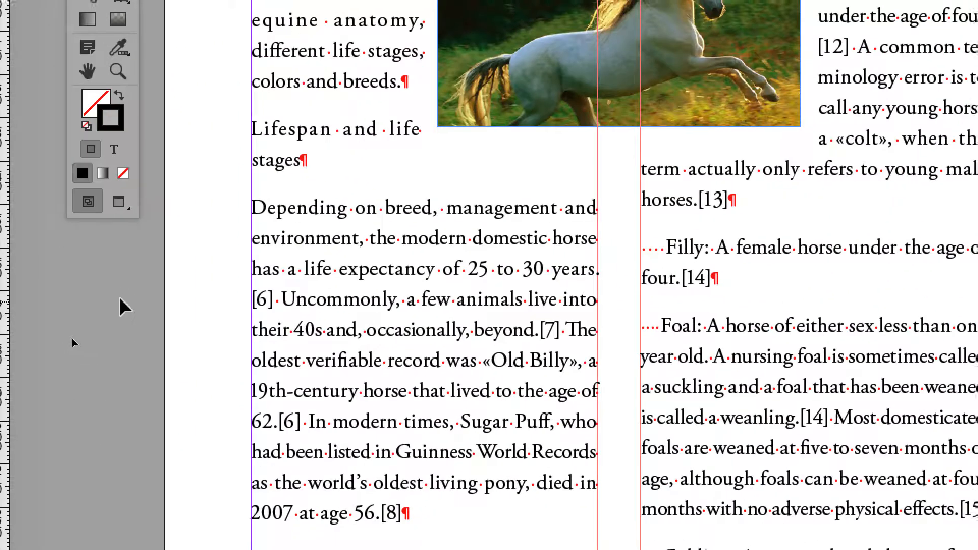
click(502, 31)
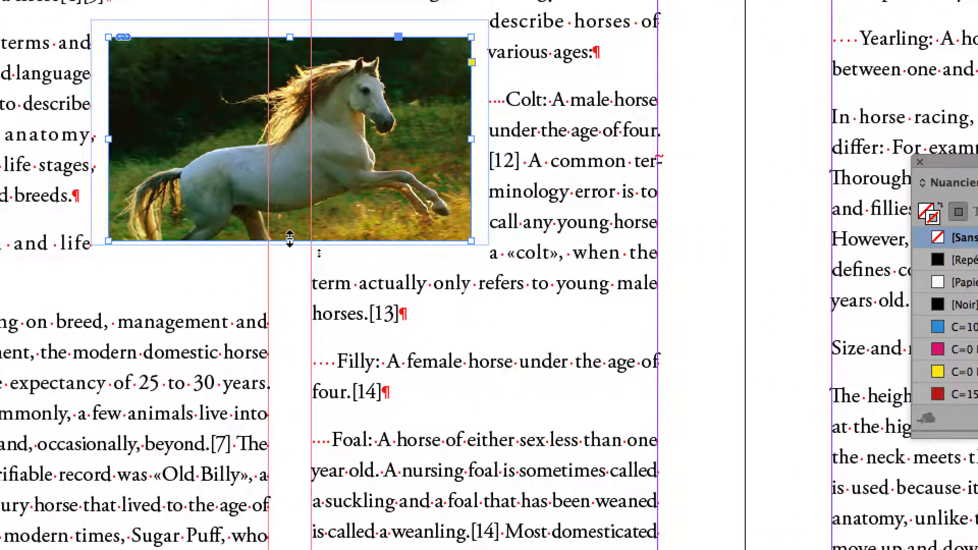
drag(290, 239, 295, 296)
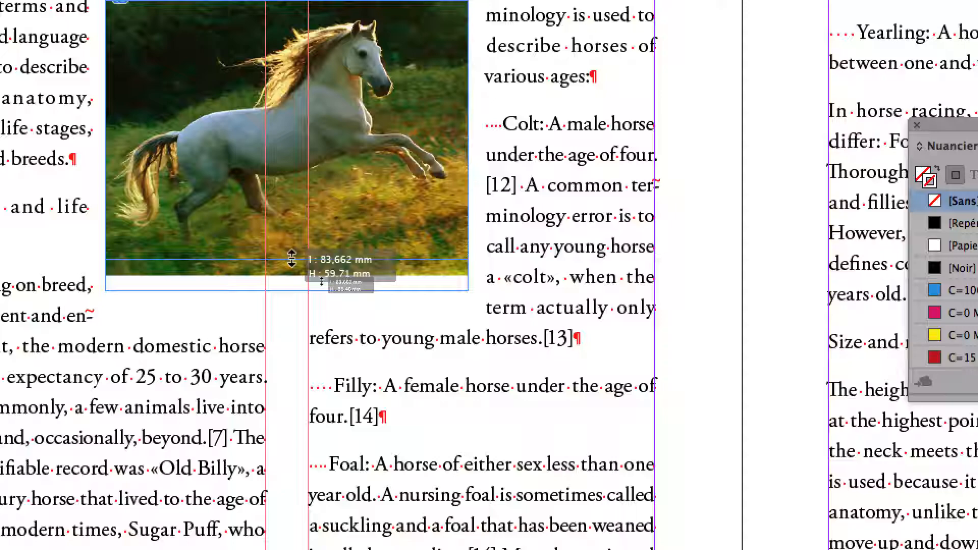
drag(291, 259, 291, 275)
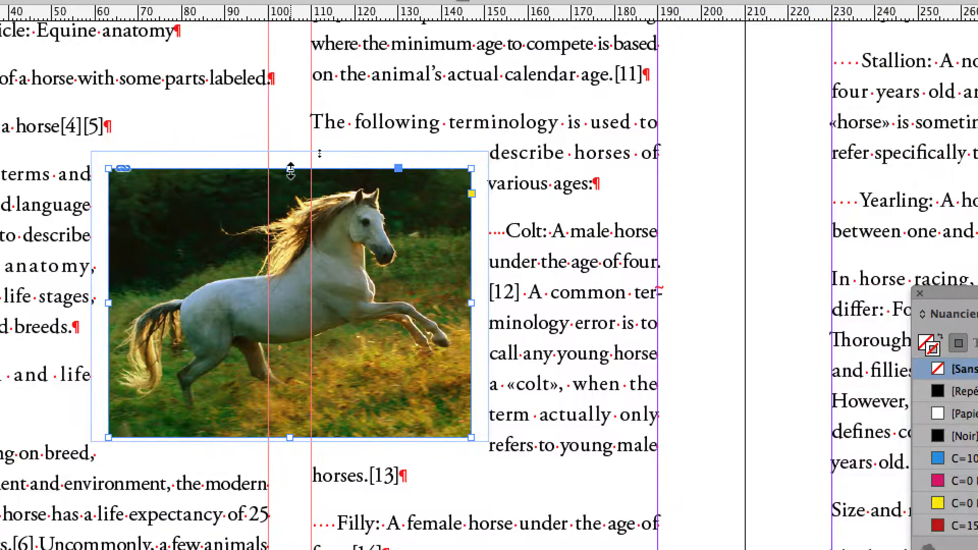
mouse_move(290, 170)
mouse_down()
mouse_move(292, 130)
mouse_move(326, 108)
mouse_move(291, 137)
mouse_move(291, 159)
mouse_up()
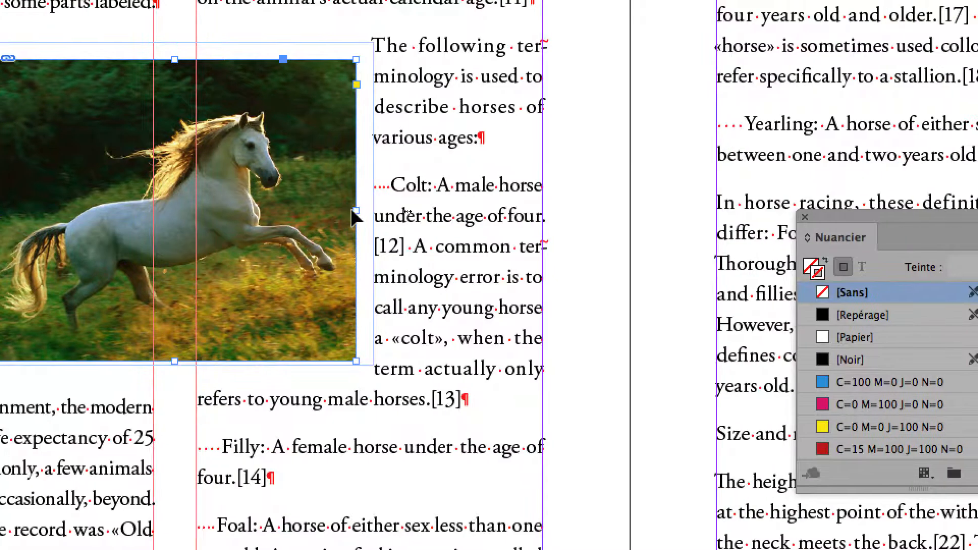
drag(357, 210, 370, 212)
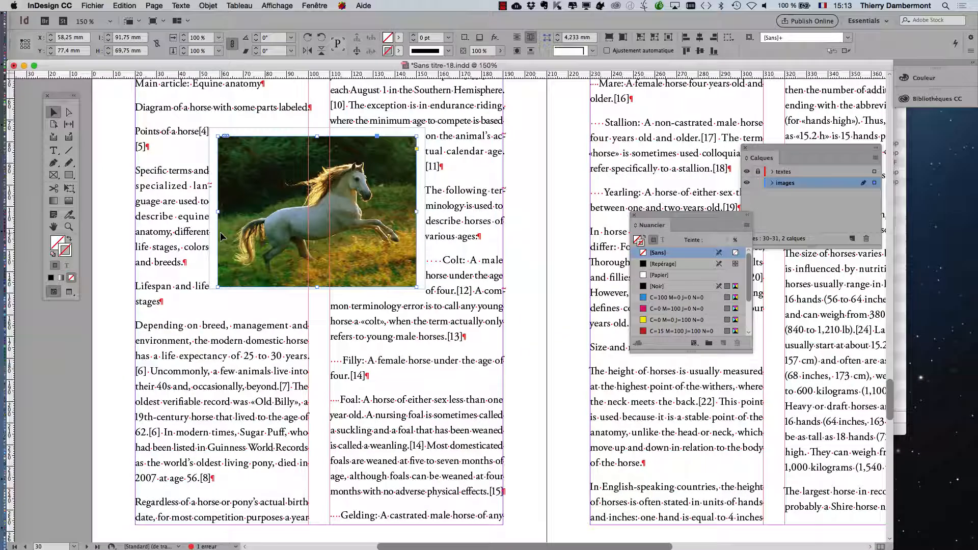
Save the document under the new name Sans titre-19.indd in the same folder
click(92, 6)
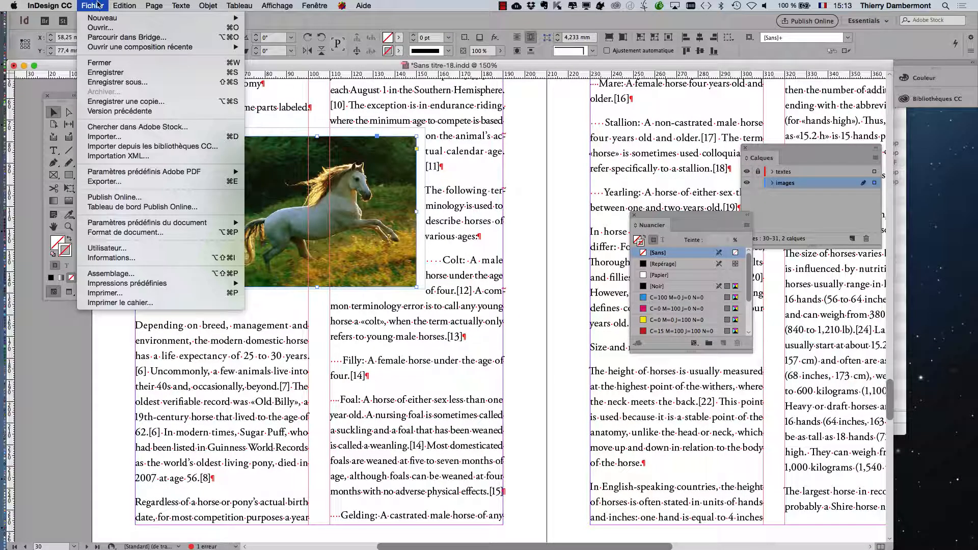
click(135, 82)
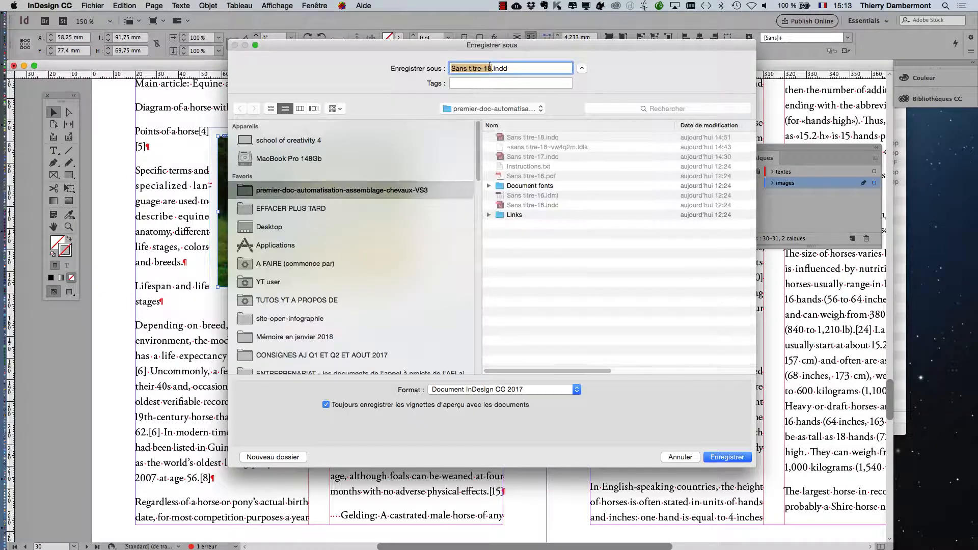
click(492, 68)
key(BackSpace)
text(9)
click(735, 460)
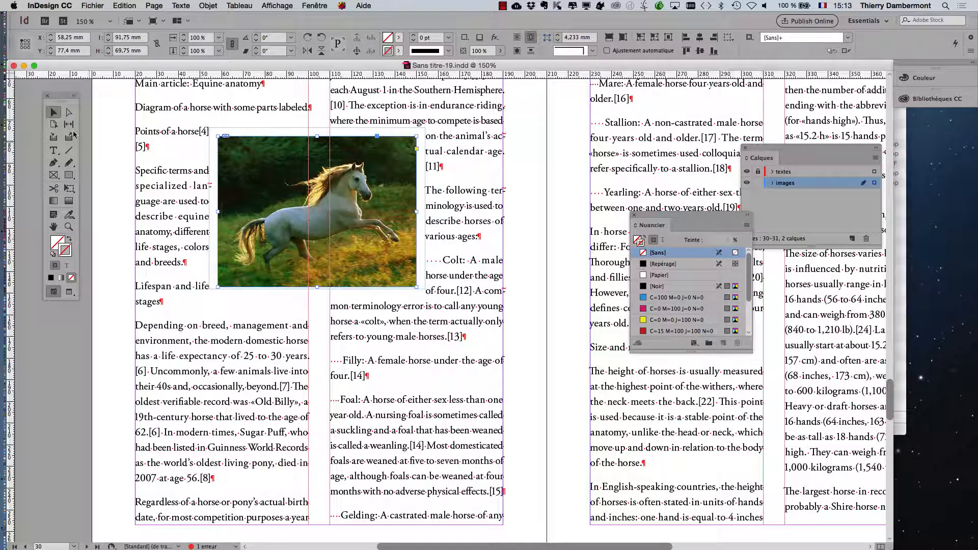